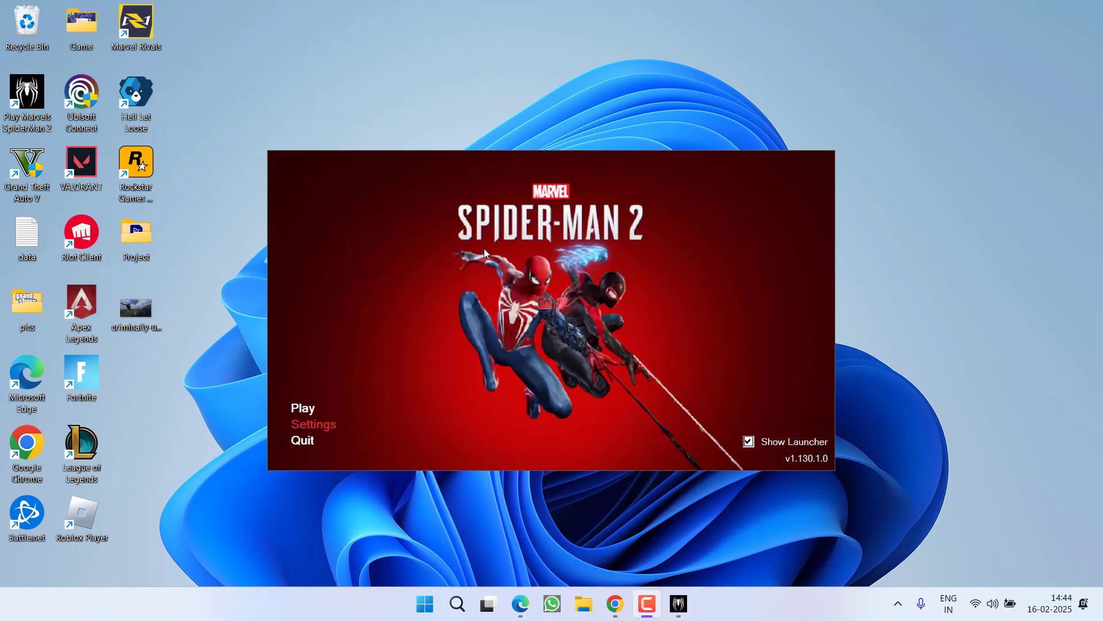
# In the launcher settings, keep FSR 3.1.0 upscaling and leave Frame Generation Off.
pyautogui.click(329, 423)
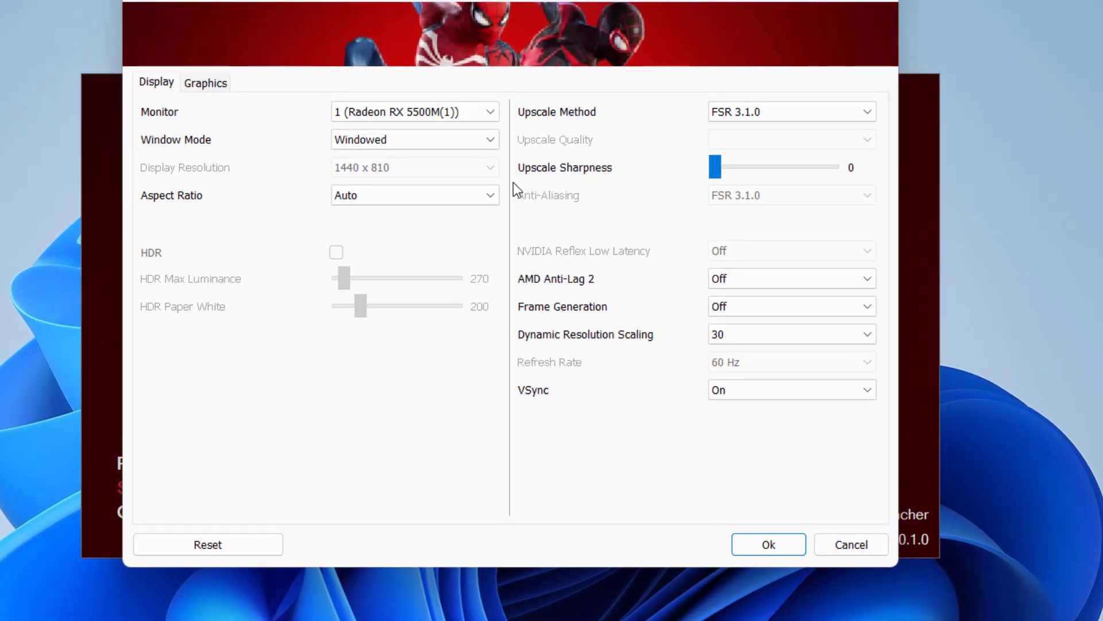
pyautogui.click(759, 109)
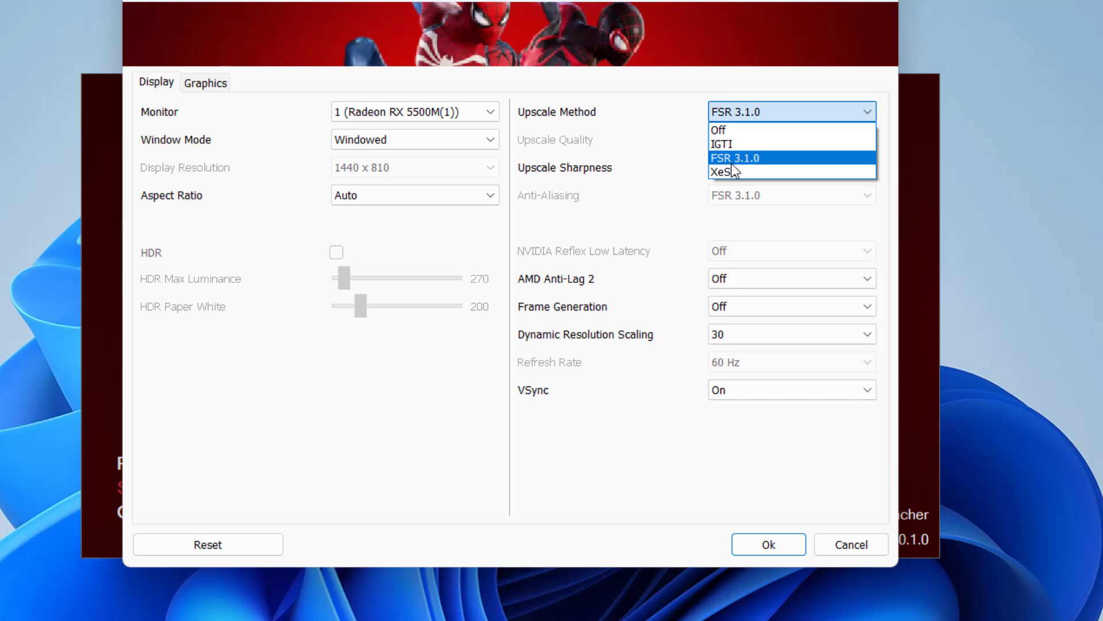
pyautogui.click(747, 157)
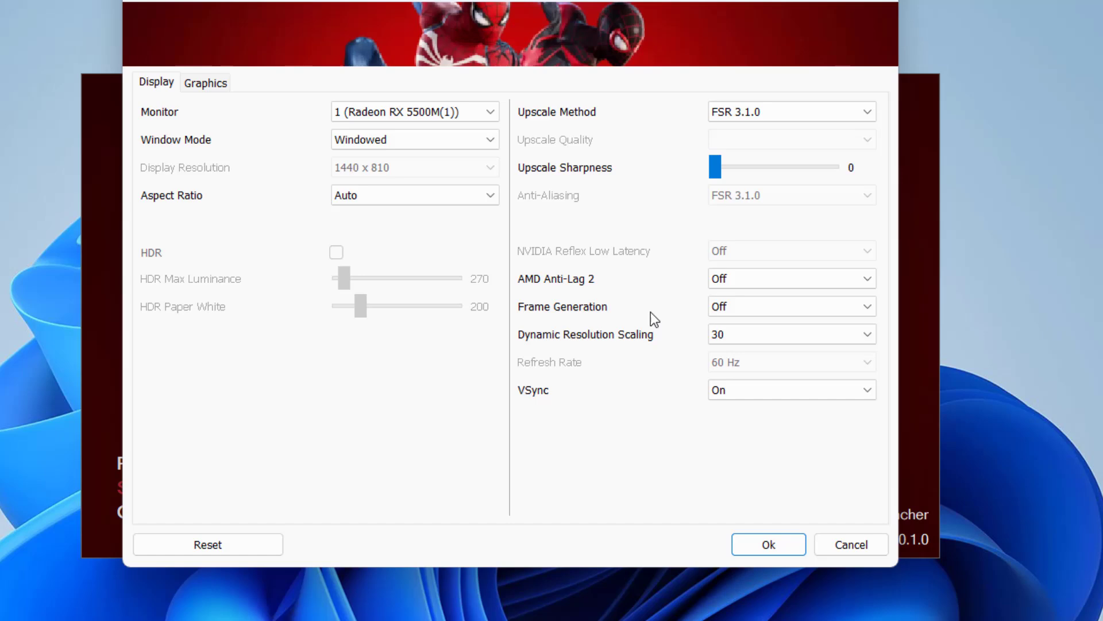
pyautogui.click(789, 307)
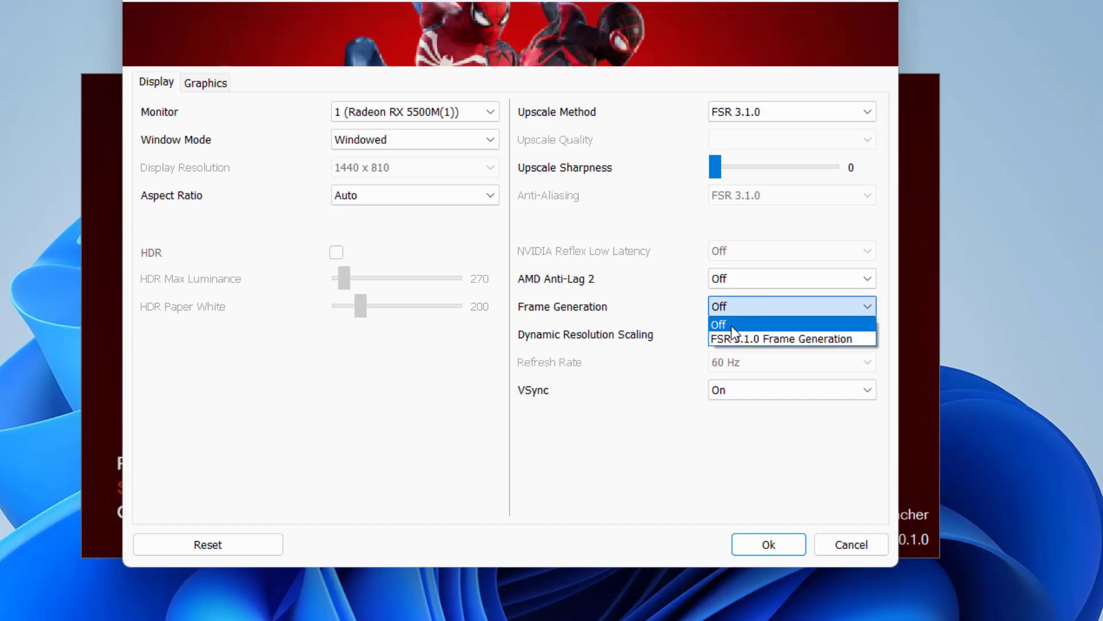
pyautogui.click(732, 326)
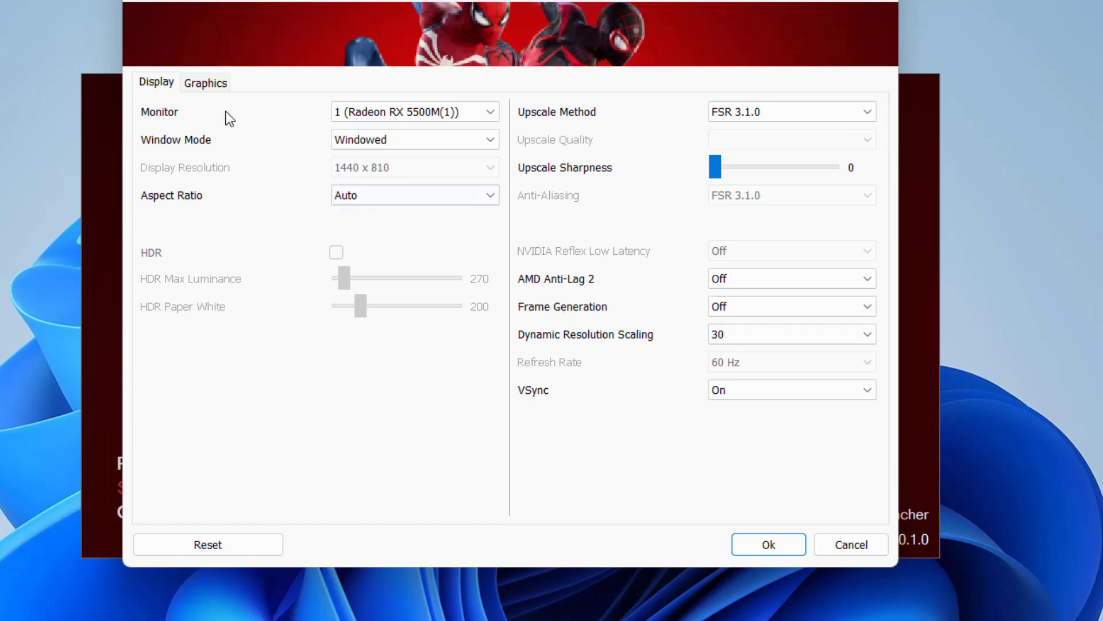
# On the Graphics tab, set Texture Quality to Low and keep Shadow and Weather particle quality Low.
pyautogui.click(207, 83)
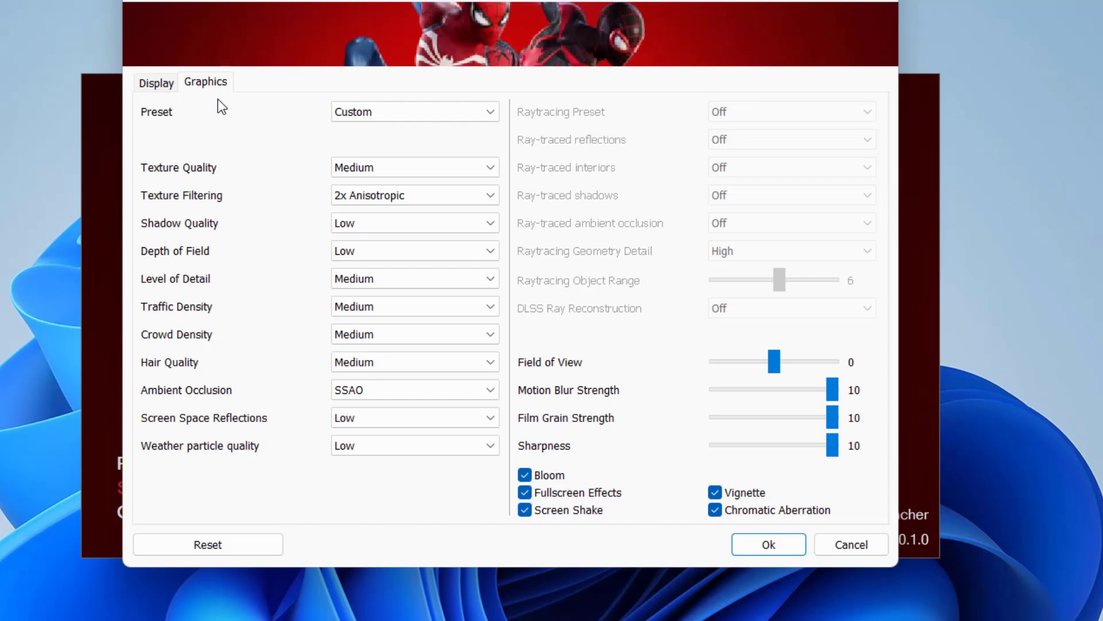
pyautogui.click(379, 170)
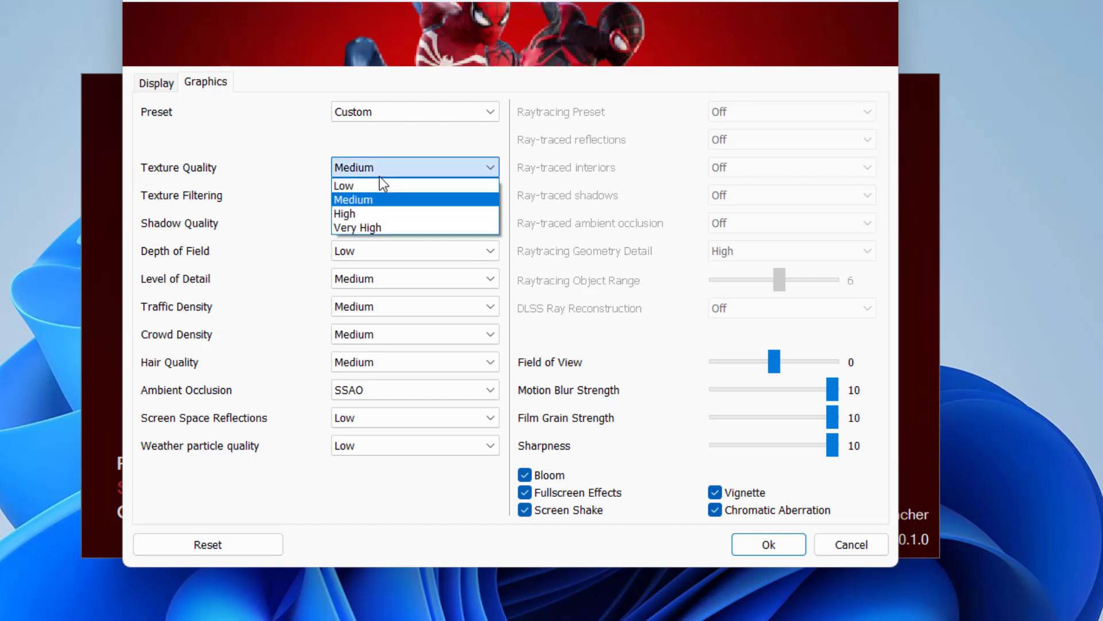
pyautogui.click(350, 185)
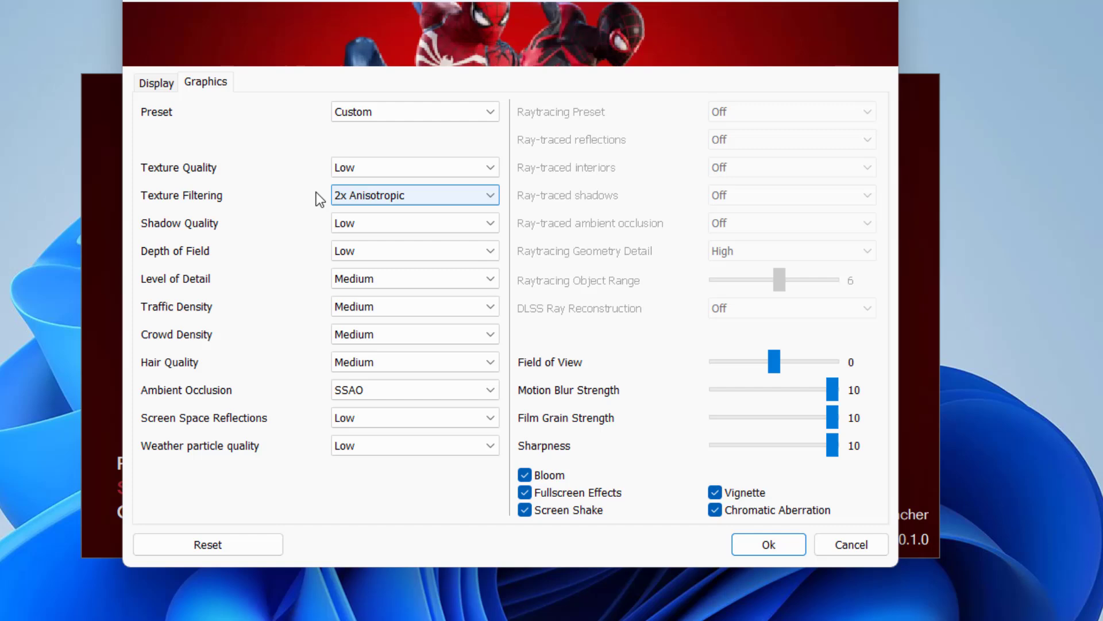
pyautogui.click(374, 224)
pyautogui.click(348, 255)
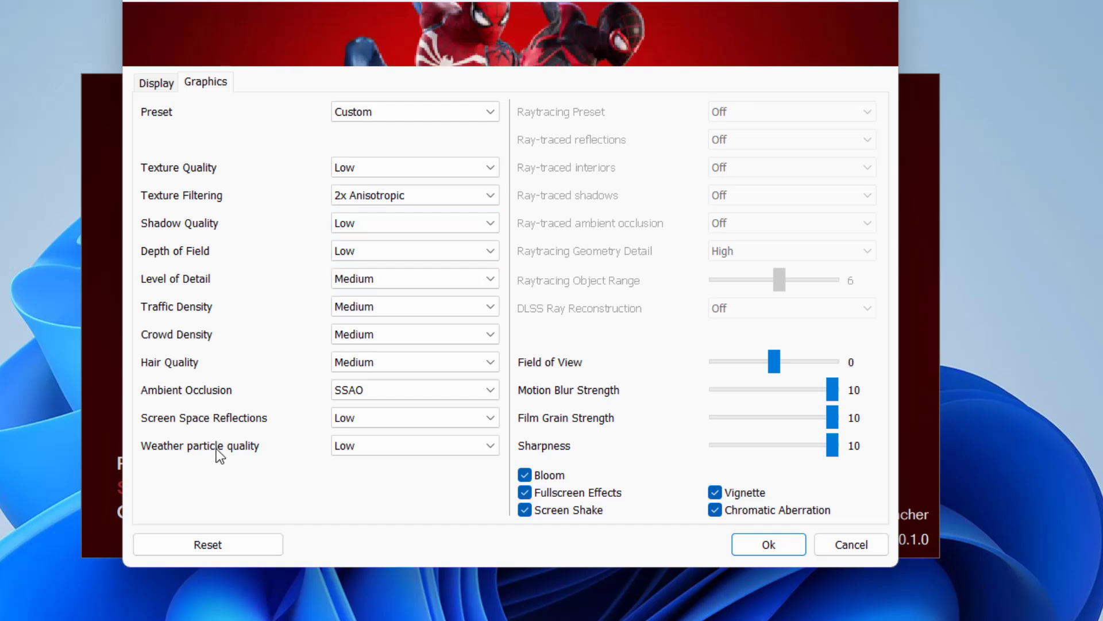
pyautogui.click(363, 447)
pyautogui.click(366, 462)
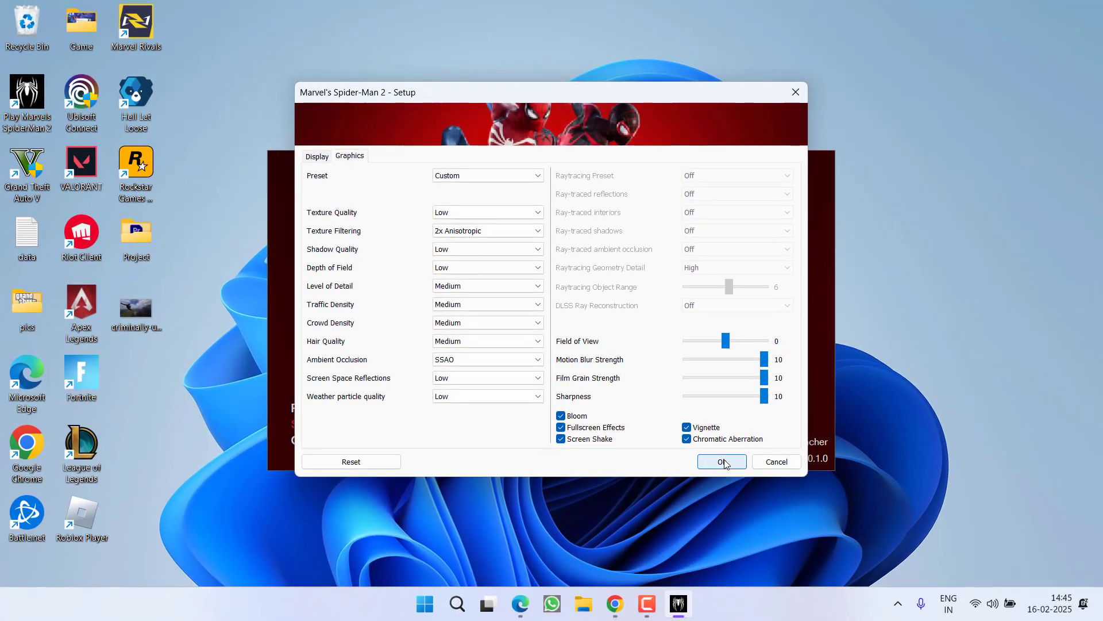
# Save the Setup settings with Ok and quit the launcher.
pyautogui.click(723, 462)
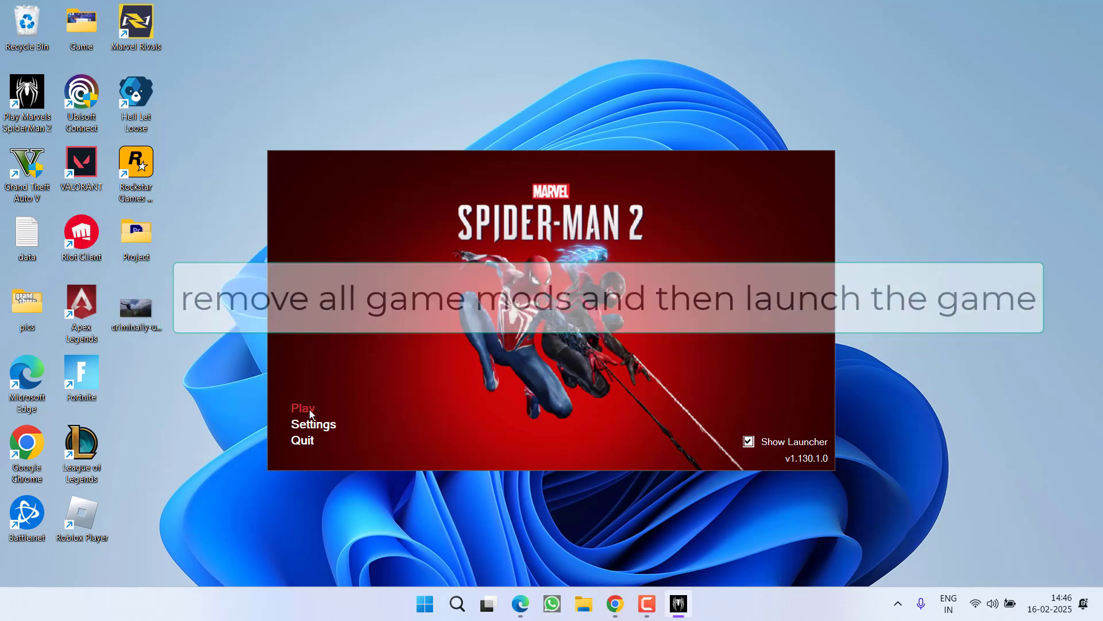
pyautogui.click(313, 442)
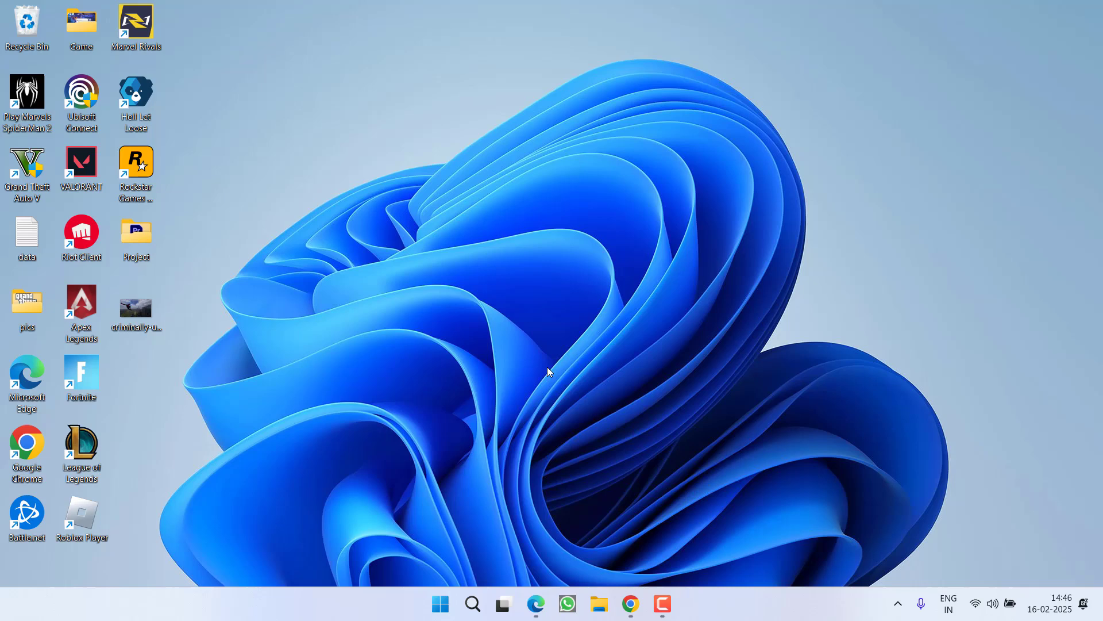
# Browse to the Marvels SpiderMan 2 folder under Games on drive D.
pyautogui.press('super+e')
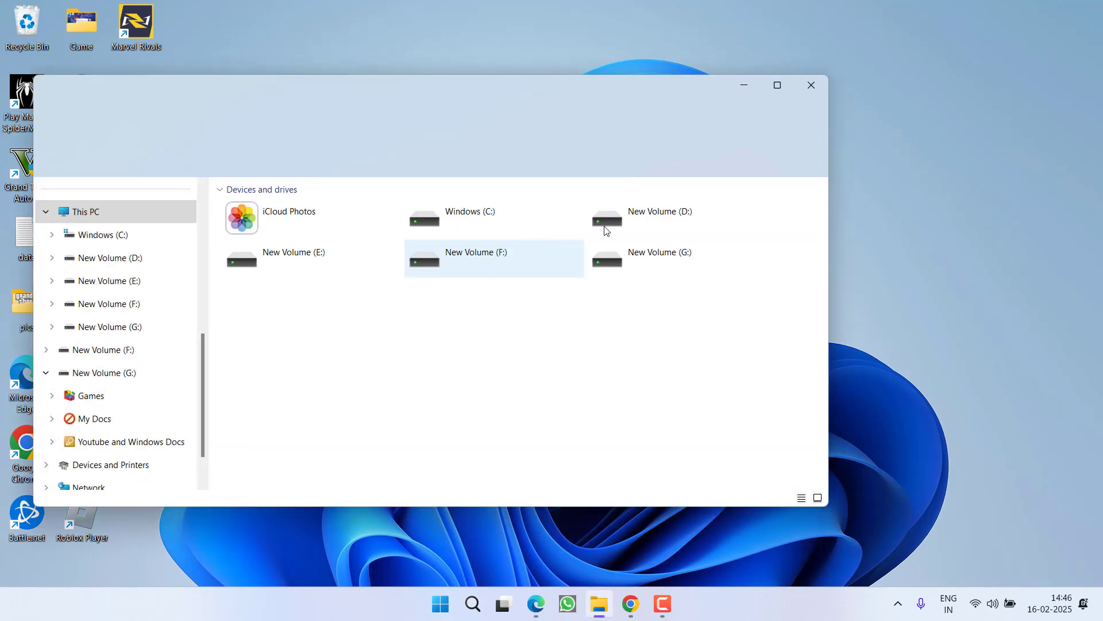
pyautogui.doubleClick(496, 210)
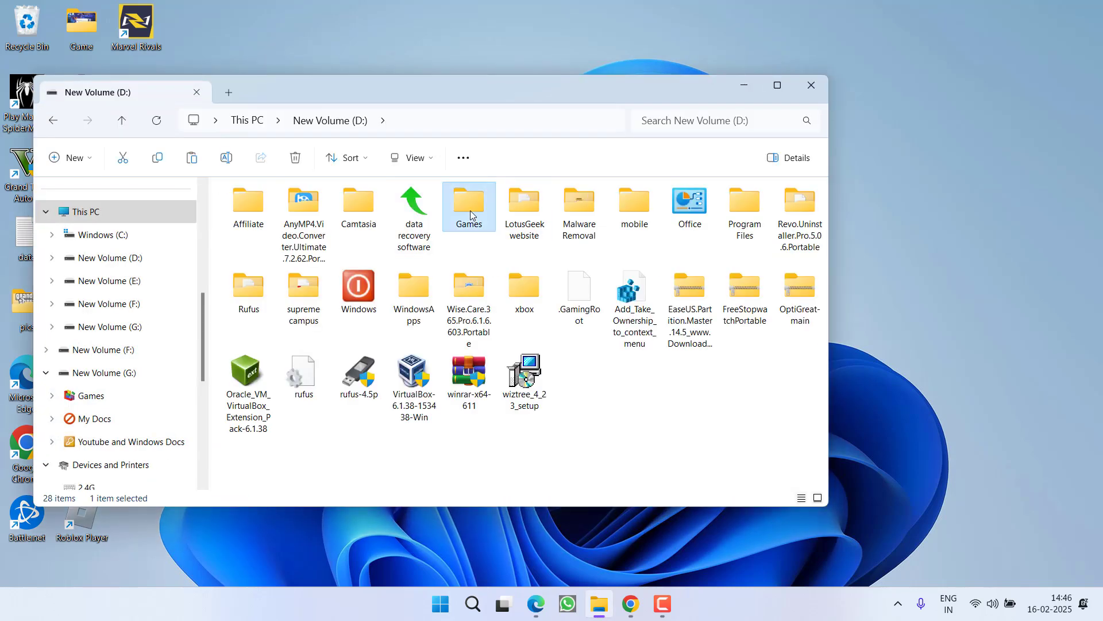
pyautogui.doubleClick(470, 211)
pyautogui.doubleClick(298, 210)
pyautogui.click(279, 351)
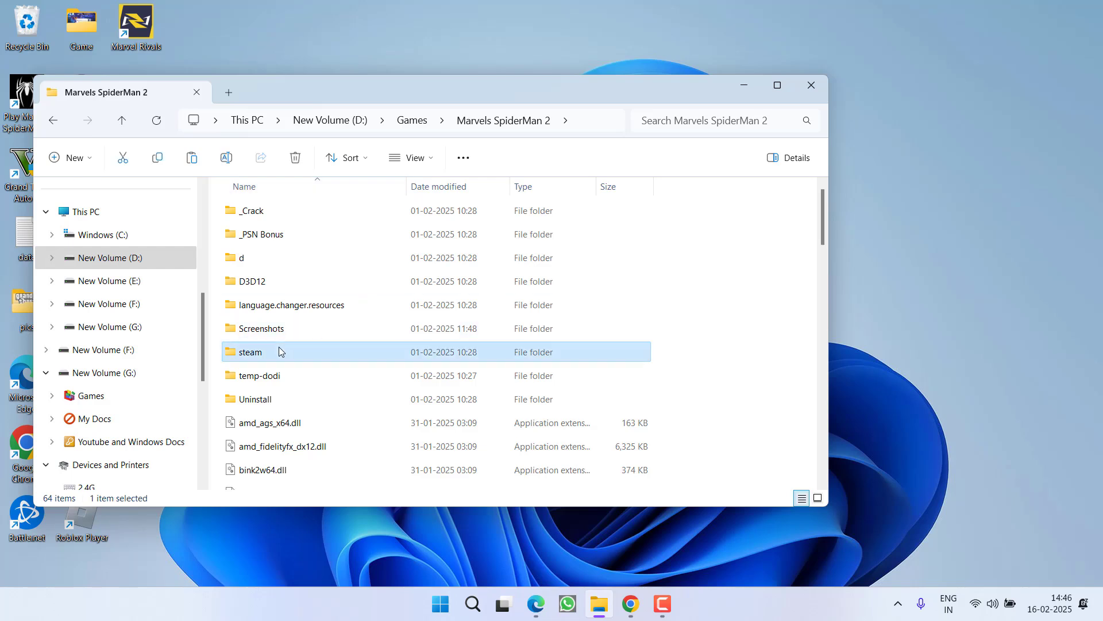
pyautogui.write('to')
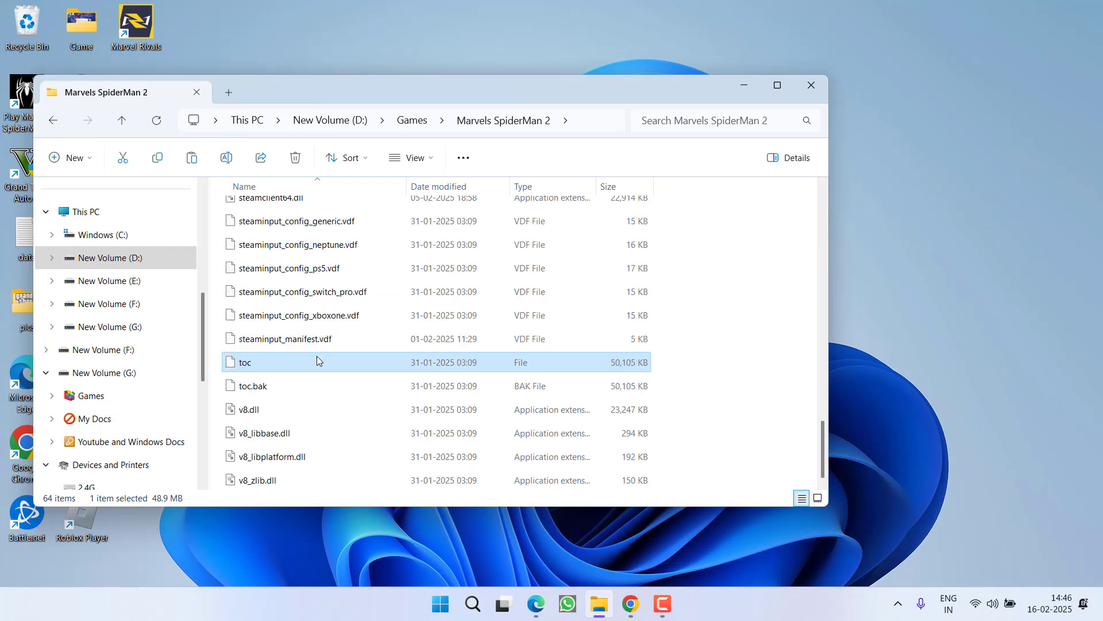
# Delete the toc and toc.bak files from the game folder.
pyautogui.click(254, 389)
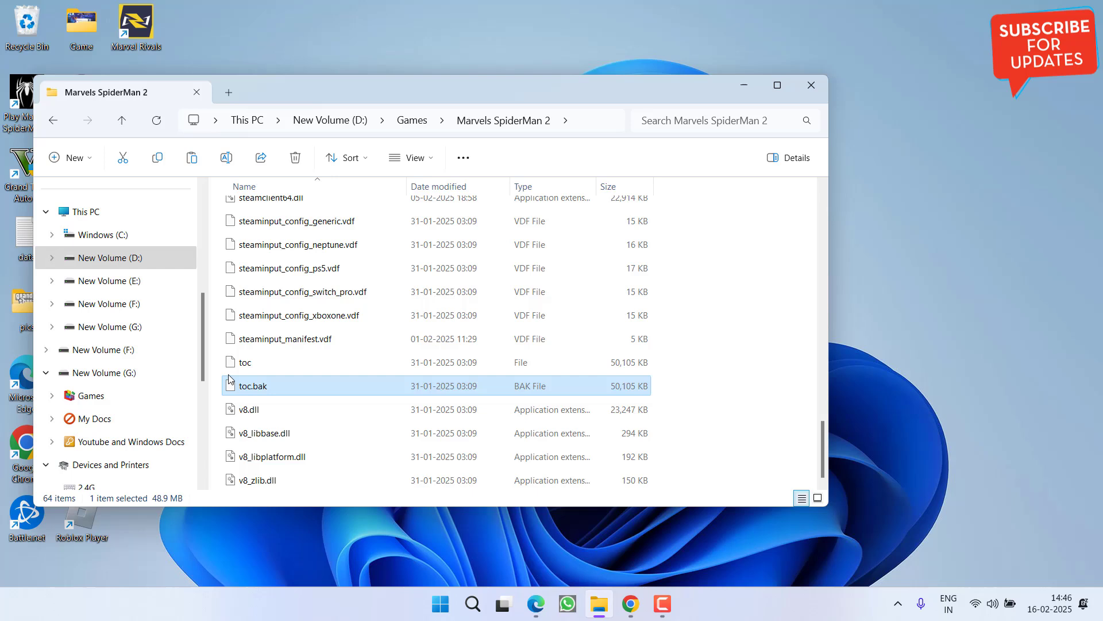
pyautogui.press('Up')
pyautogui.keyDown('ctrl'); pyautogui.click(273, 385); pyautogui.keyUp('ctrl')
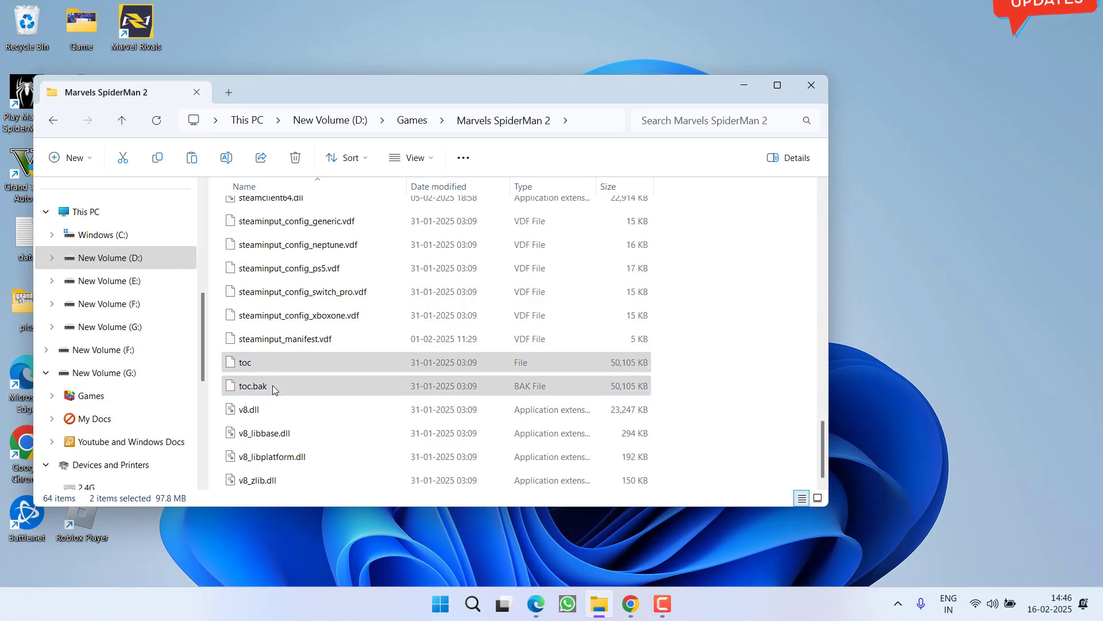
pyautogui.rightClick(273, 386)
pyautogui.click(404, 402)
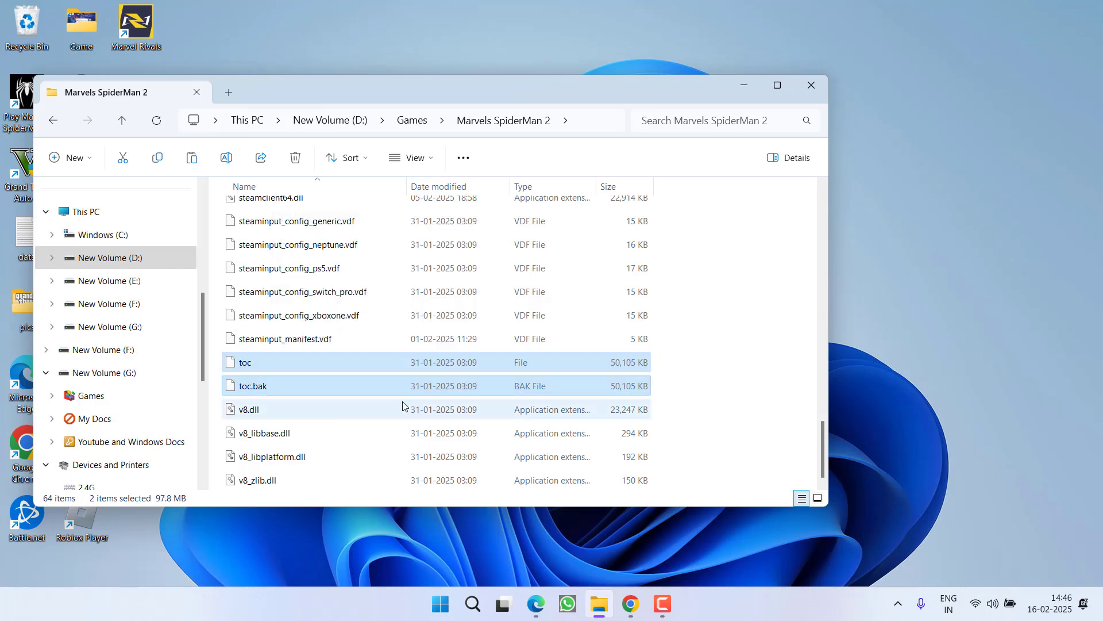
pyautogui.click(811, 86)
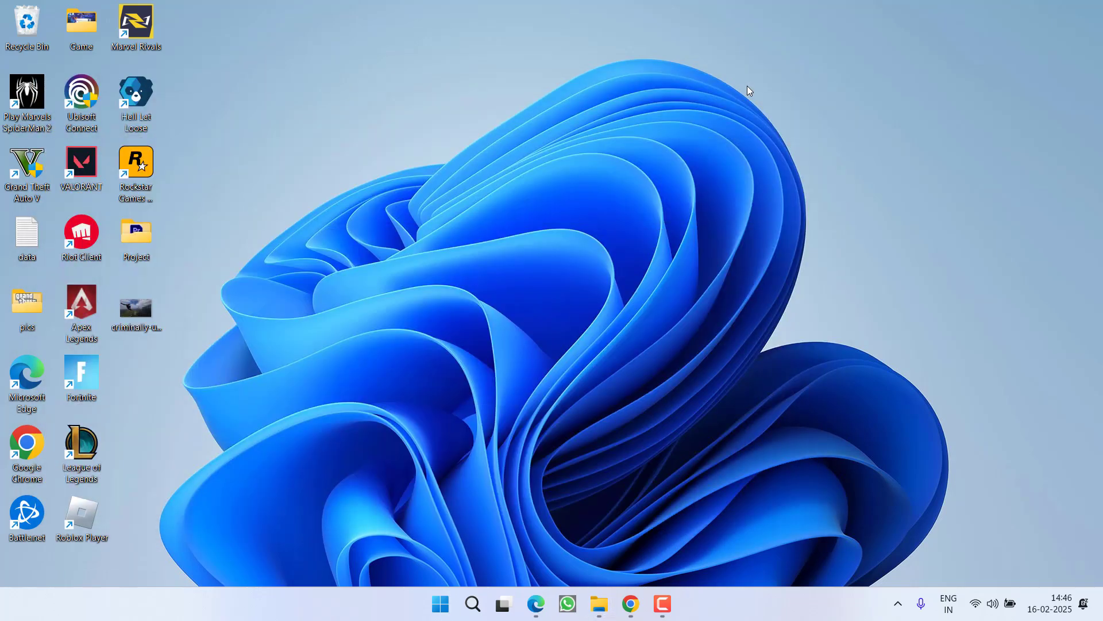
pyautogui.click(899, 603)
pyautogui.click(957, 532)
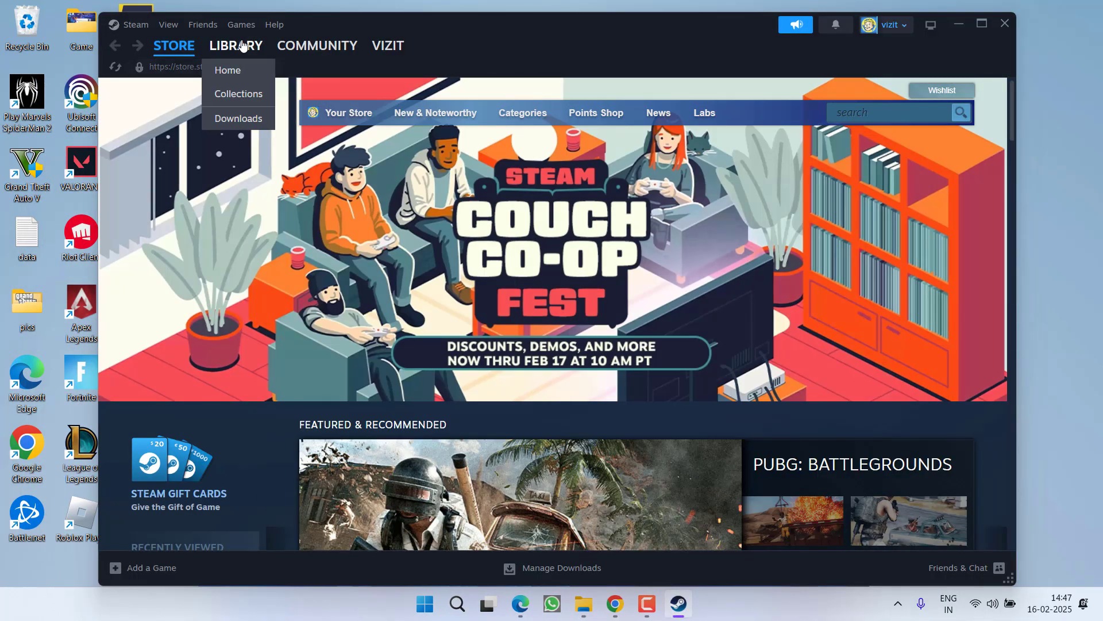
pyautogui.click(237, 46)
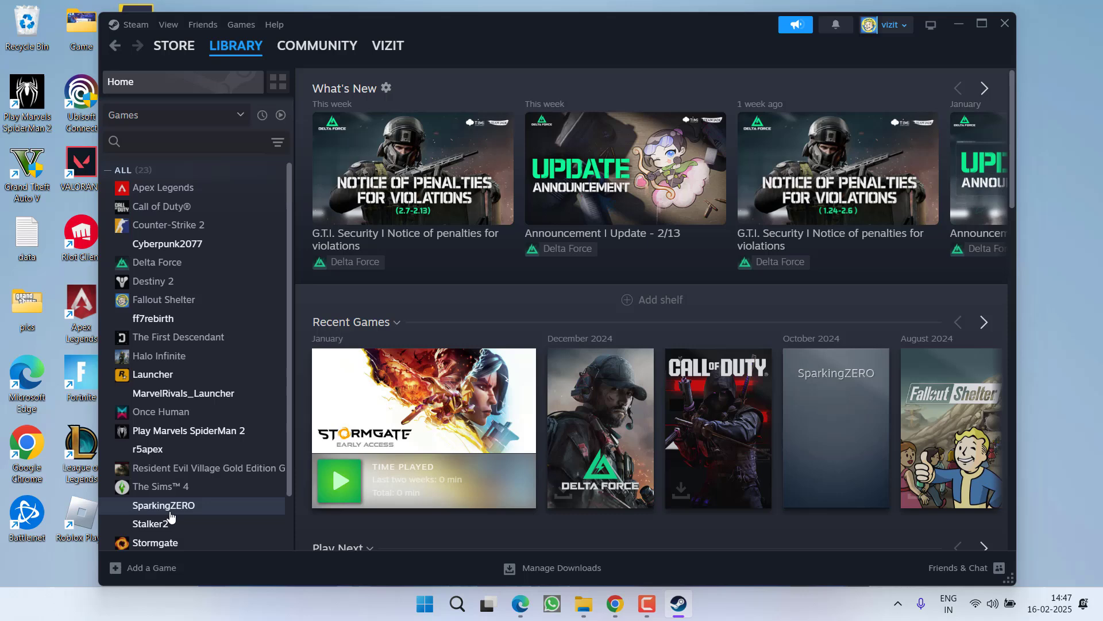
pyautogui.rightClick(168, 542)
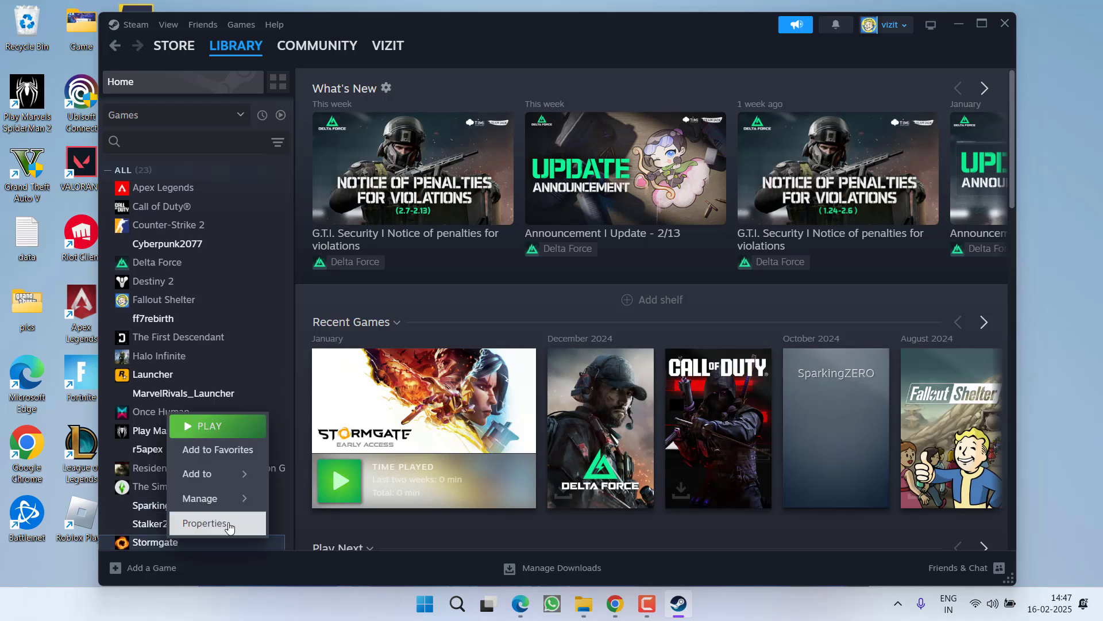
pyautogui.click(207, 522)
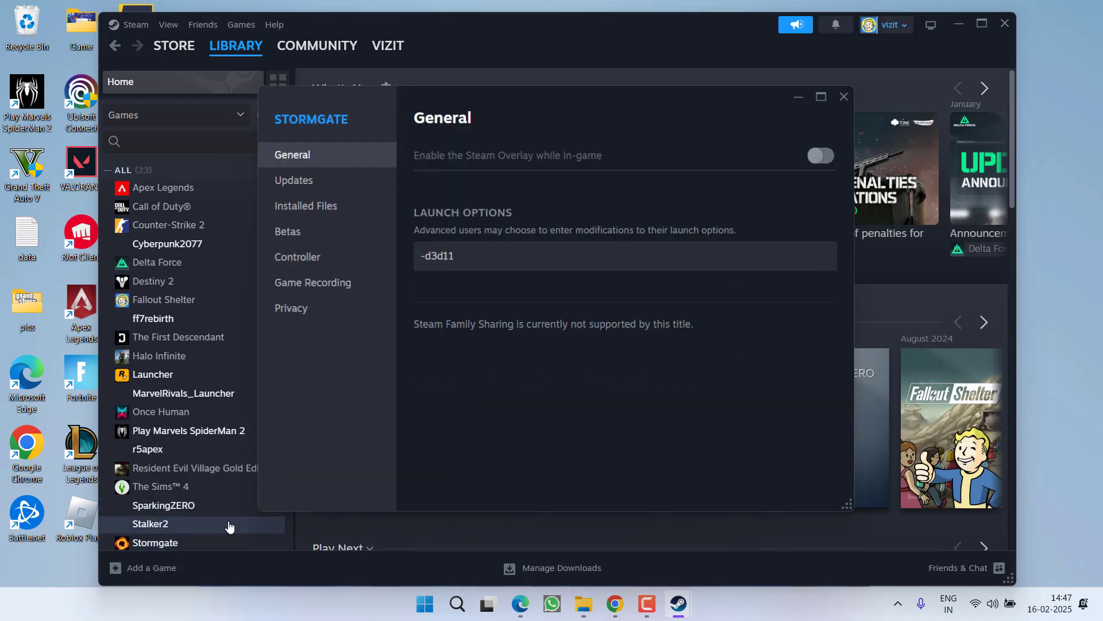
pyautogui.click(302, 205)
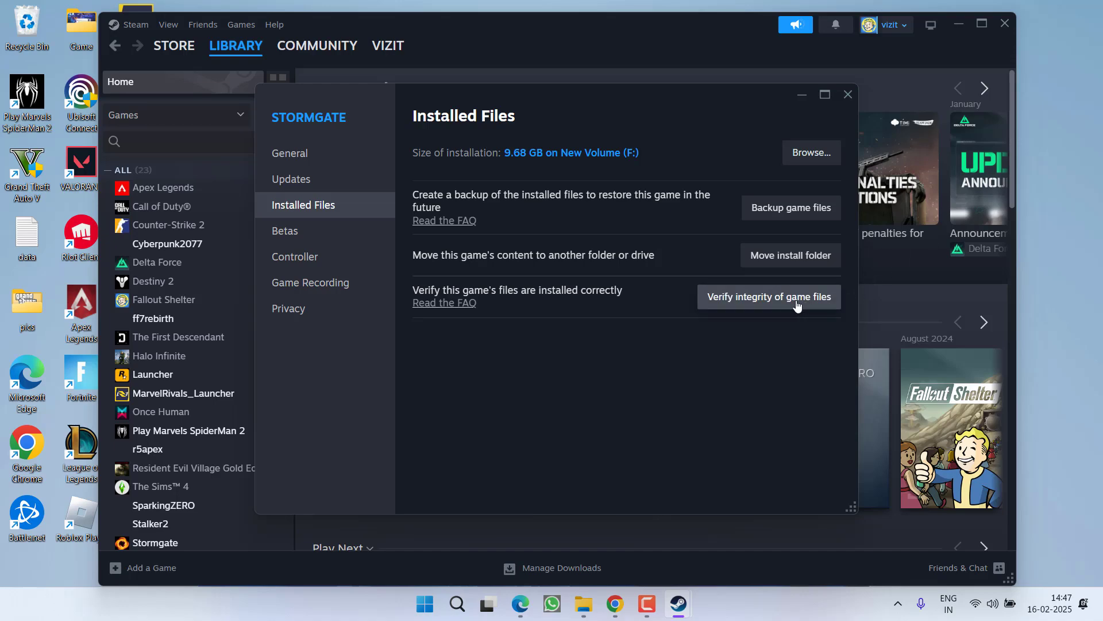
pyautogui.click(847, 95)
pyautogui.click(1005, 24)
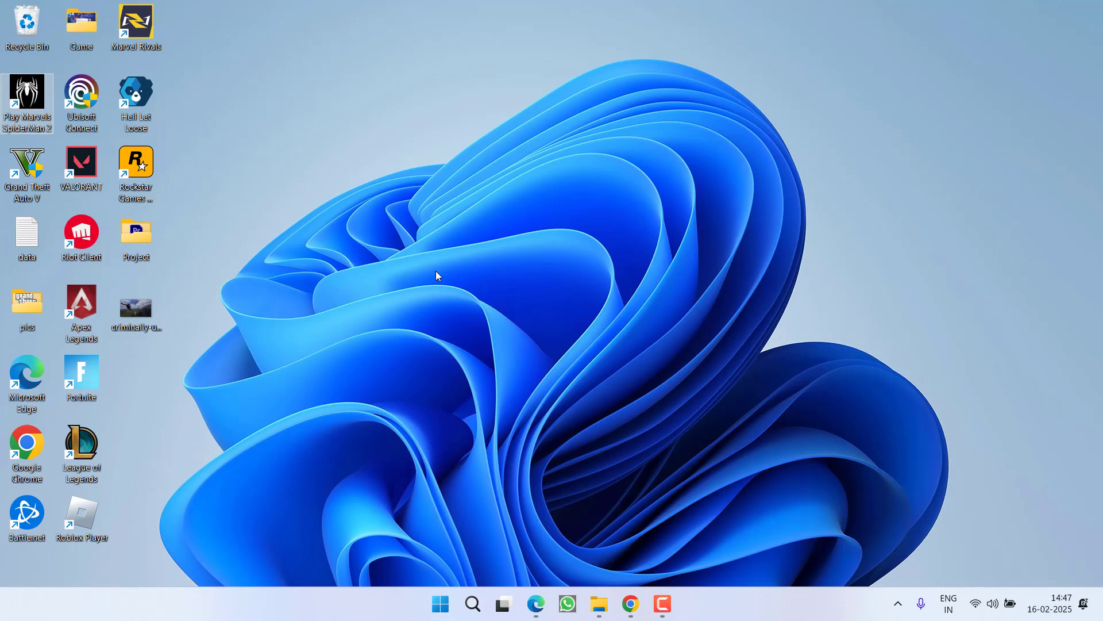
# Reopen the maximized game folder and cut dstorage.dll and dstoragecore.dll.
pyautogui.click(600, 604)
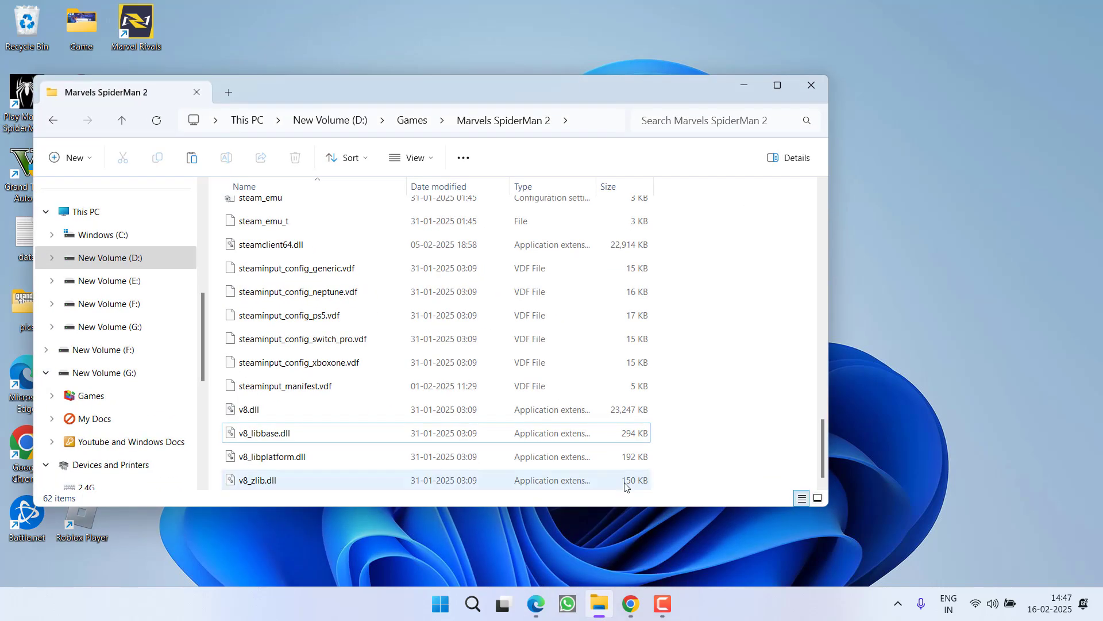
pyautogui.click(777, 86)
pyautogui.write('d')
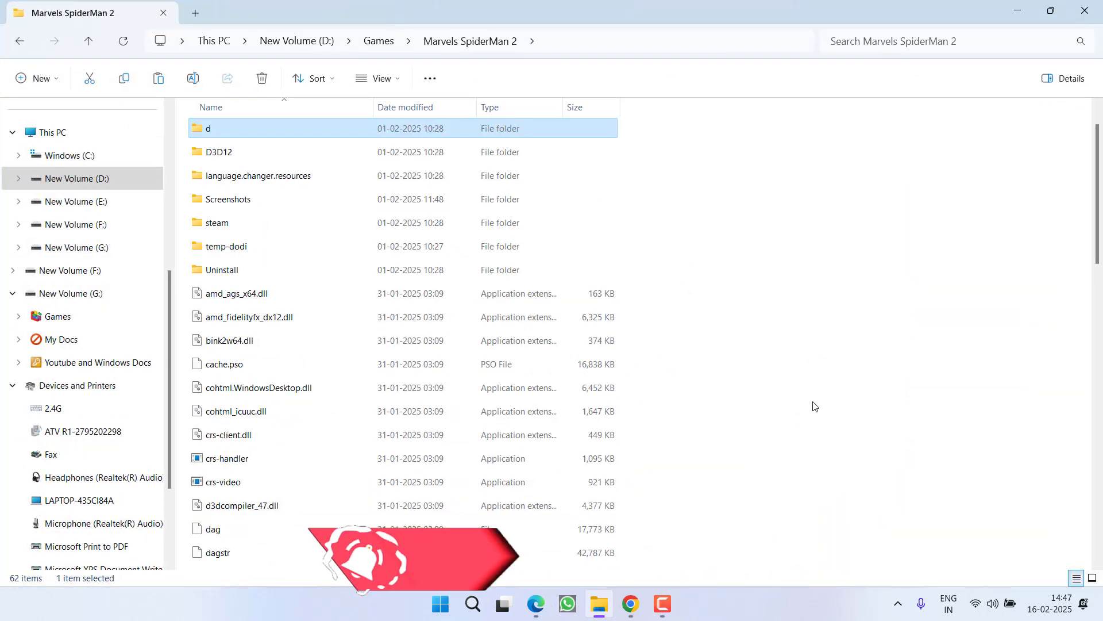
pyautogui.write('3dc')
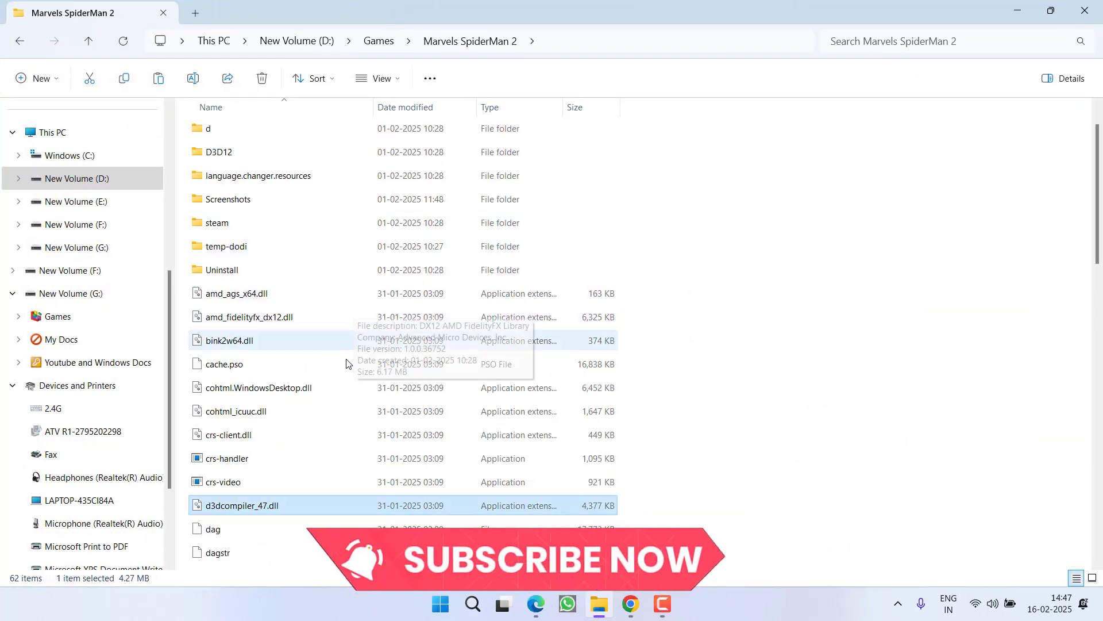
pyautogui.write('dagst')
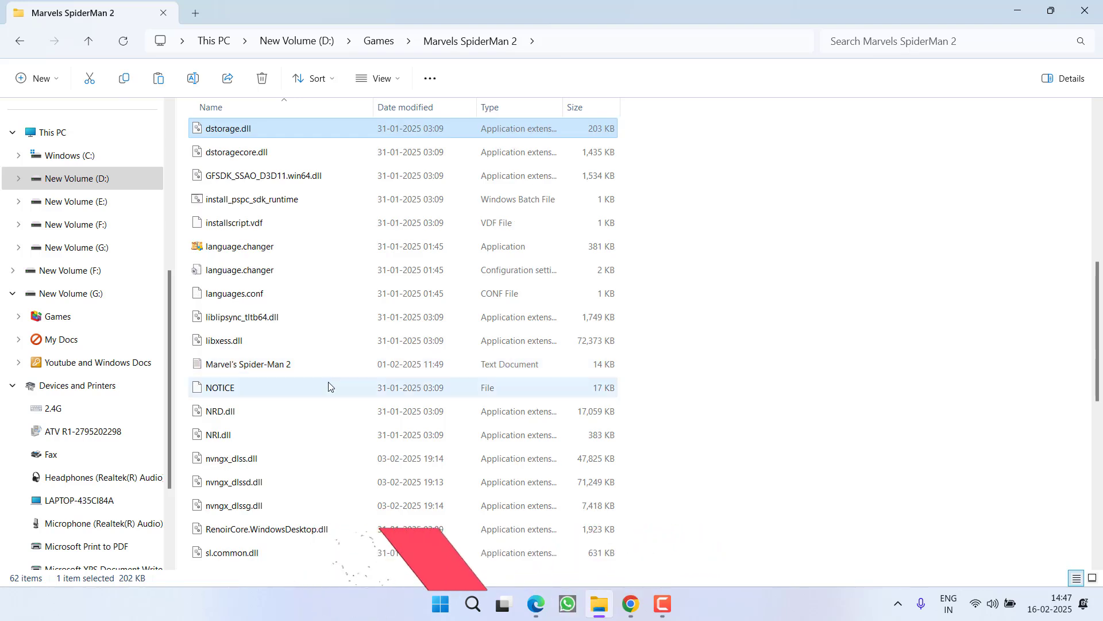
pyautogui.click(241, 154)
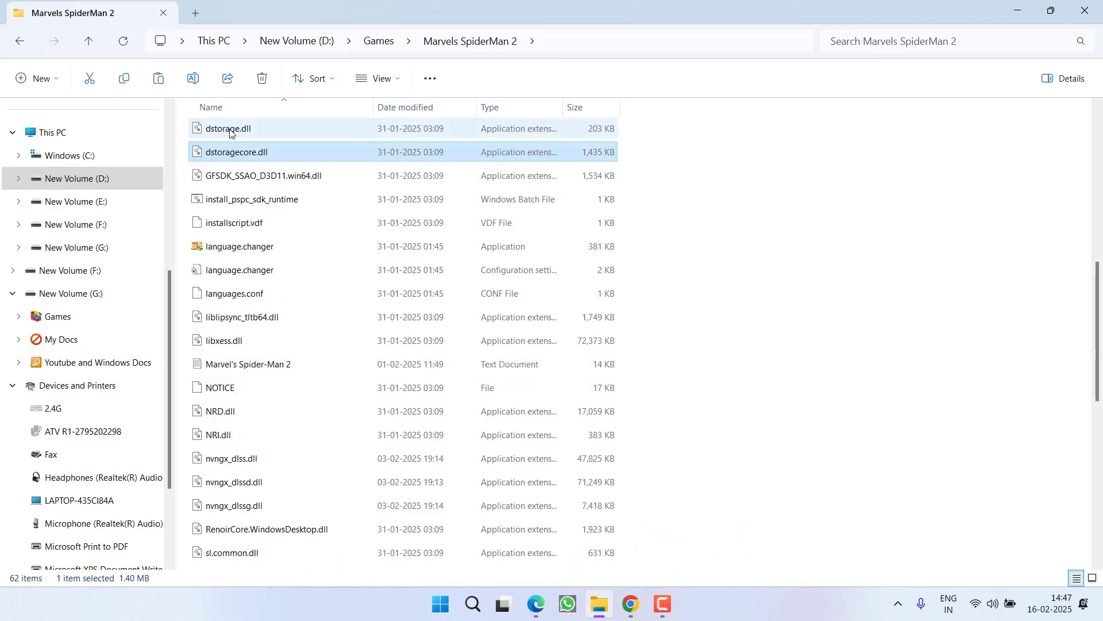
pyautogui.keyDown('ctrl'); pyautogui.click(231, 129); pyautogui.keyUp('ctrl')
pyautogui.keyDown('ctrl'); pyautogui.click(232, 154); pyautogui.keyUp('ctrl')
pyautogui.rightClick(231, 156)
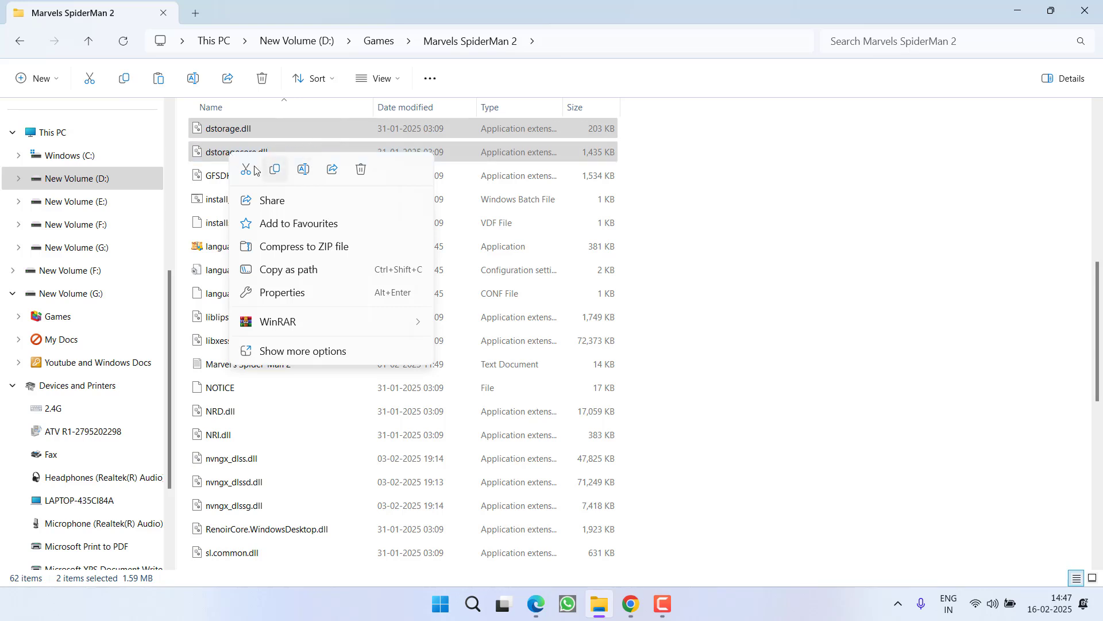
pyautogui.press('Escape')
# Paste the DLLs into a new 'New folder', then return to the game folder.
pyautogui.rightClick(851, 255)
pyautogui.moveTo(887, 391)
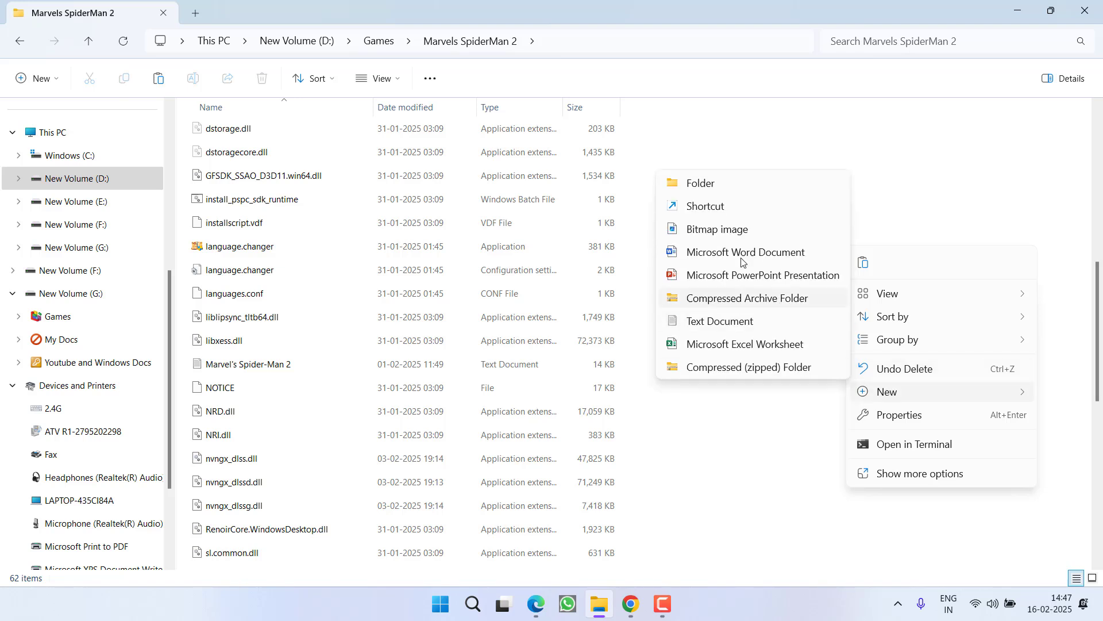
pyautogui.click(700, 183)
pyautogui.press('Return')
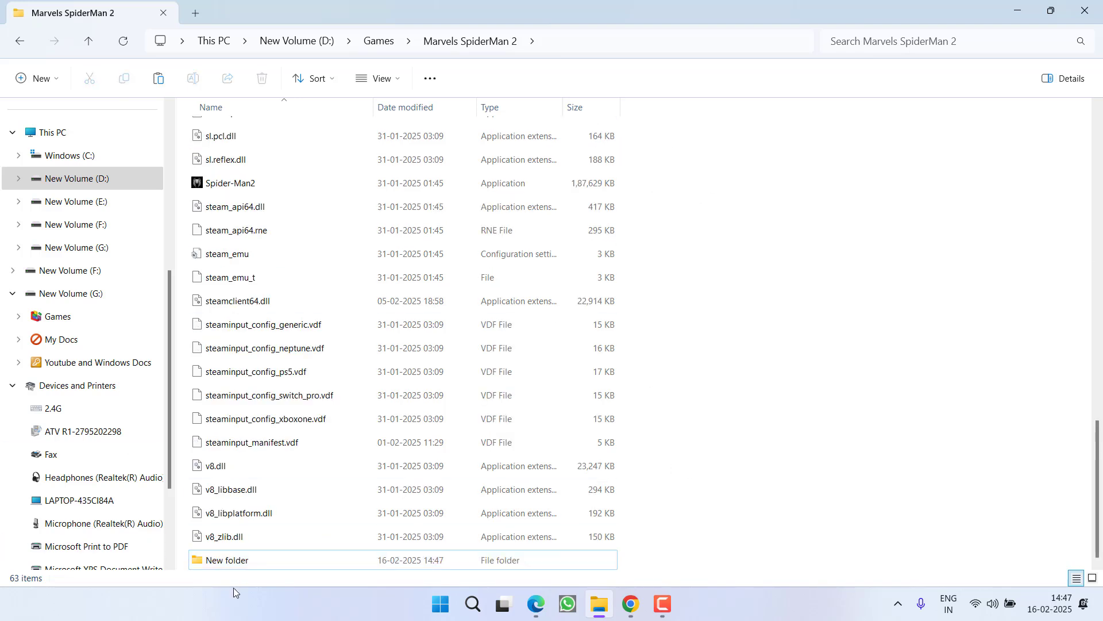
pyautogui.doubleClick(227, 560)
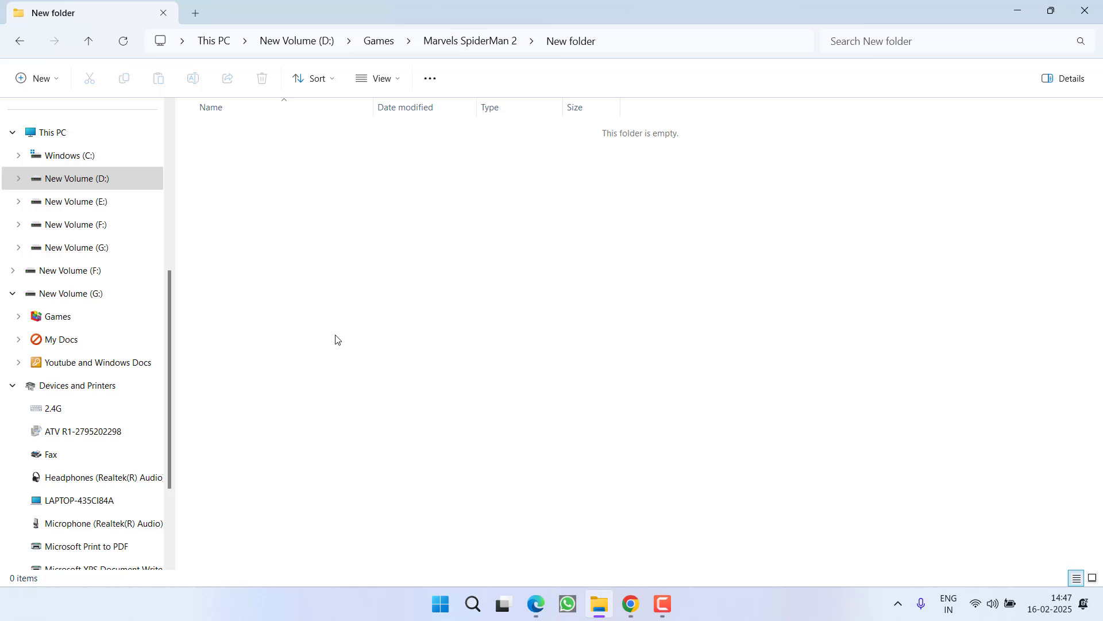
pyautogui.hotkey('ctrl', 'v')
pyautogui.click(470, 41)
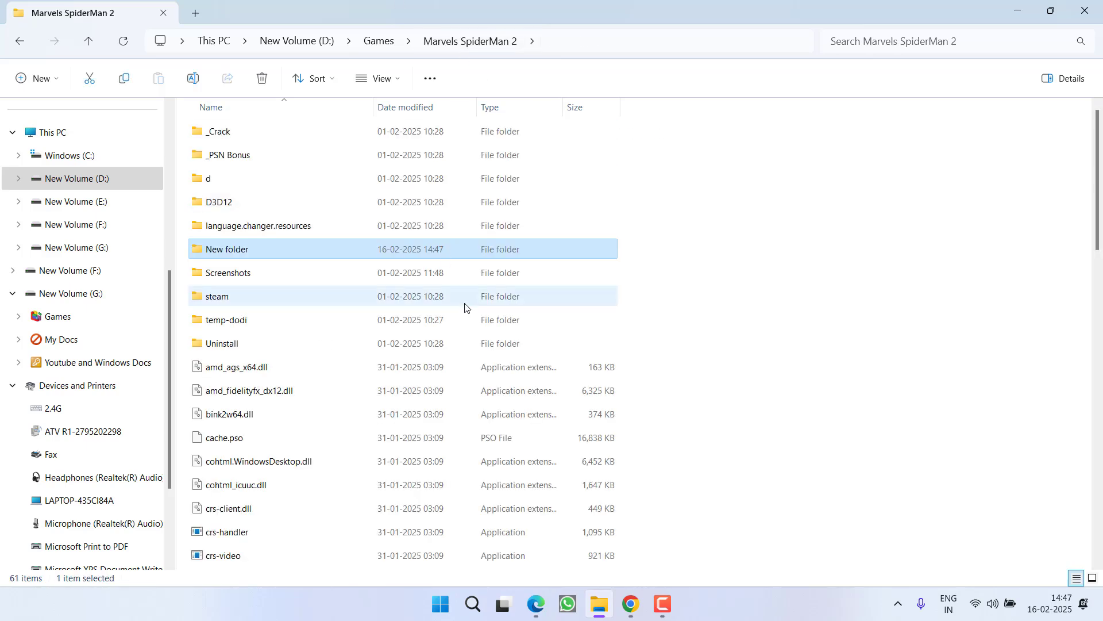
pyautogui.click(1085, 10)
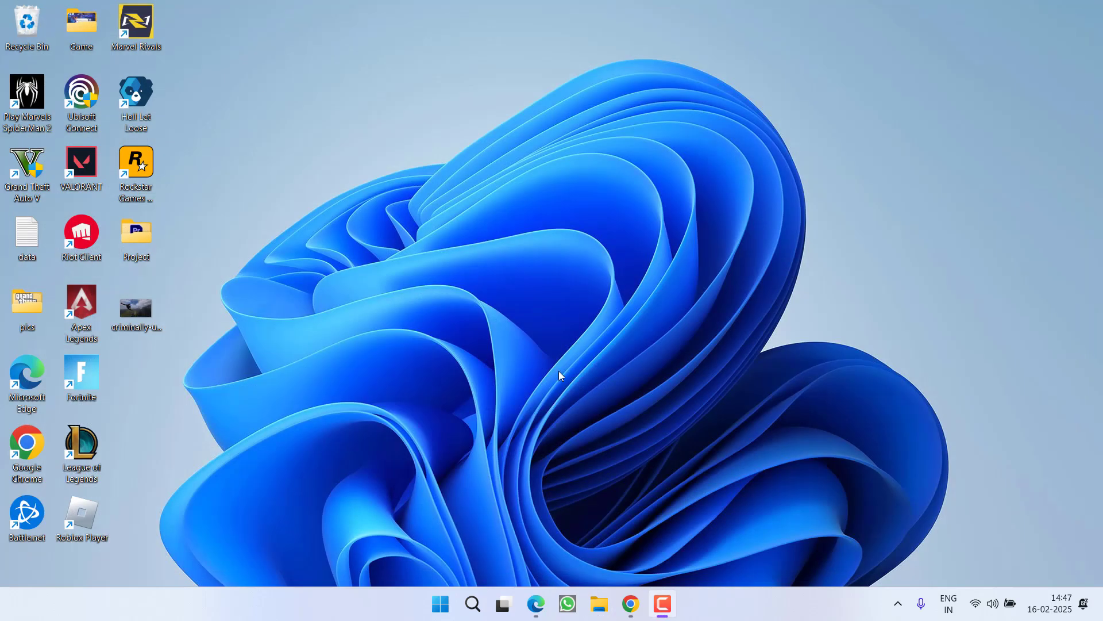